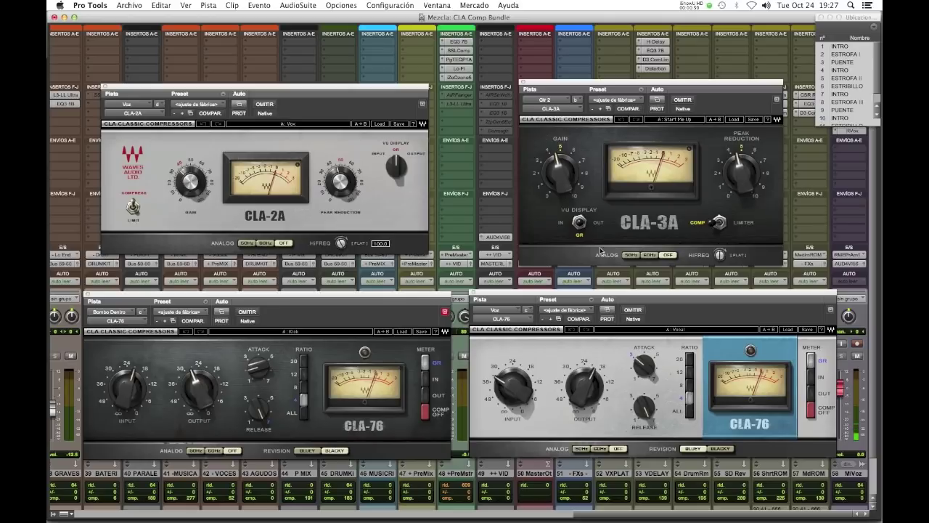
# Switch to the browser, search Google for "cla 3a user guide" and open the Waves CLA-3A user manual.
pyautogui.press('F3')
pyautogui.click(720, 181)
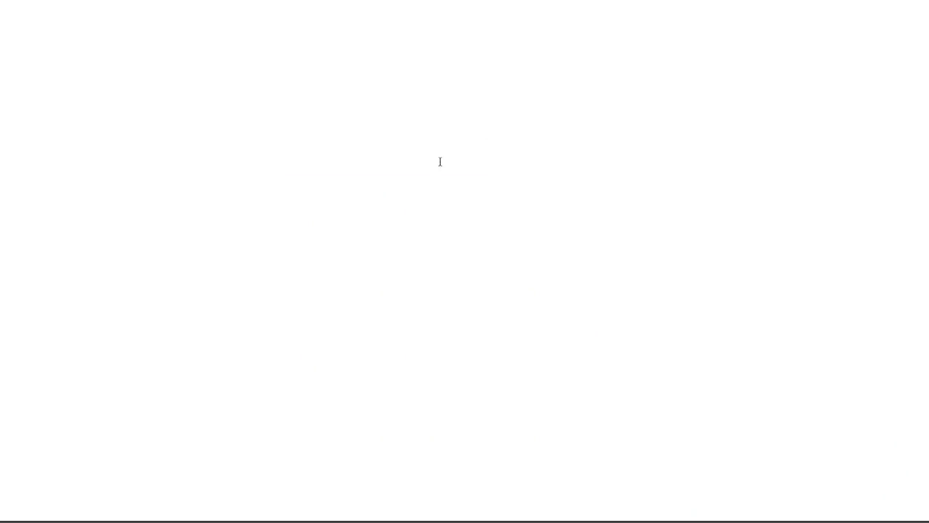
pyautogui.click(411, 162)
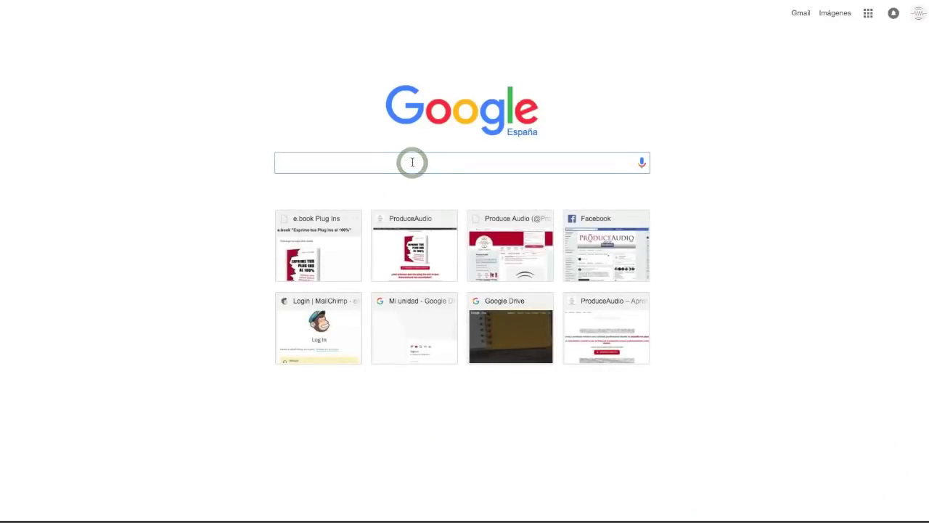
pyautogui.write('play.google.com')
pyautogui.press('Return')
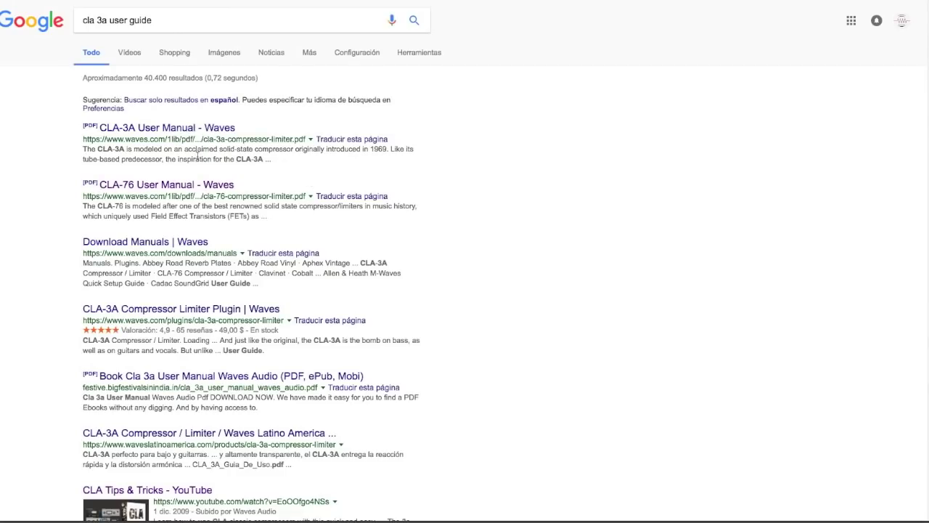
pyautogui.click(168, 129)
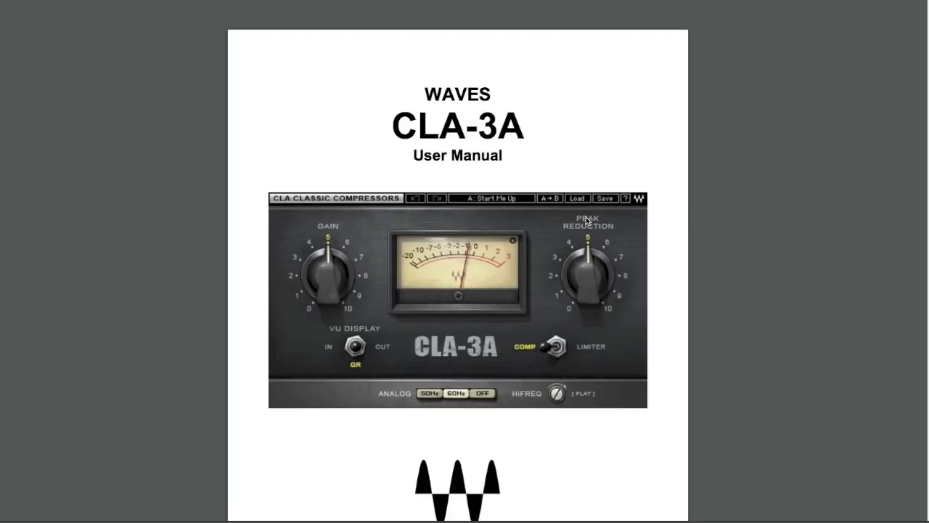
pyautogui.scroll(-3, 591, 268)
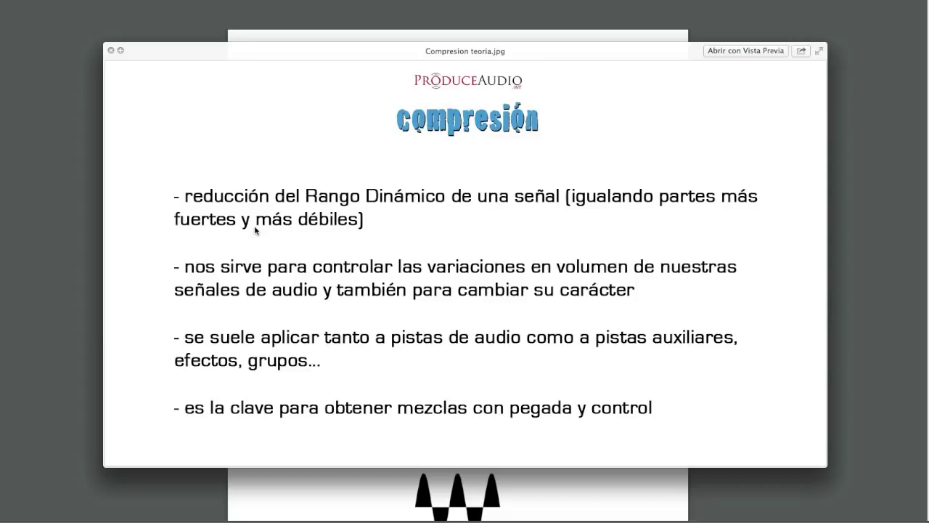
# Switch back to the Pro Tools mixer and shift the vocal CLA-76 window slightly.
pyautogui.hotkey('ctrl', 'Up')
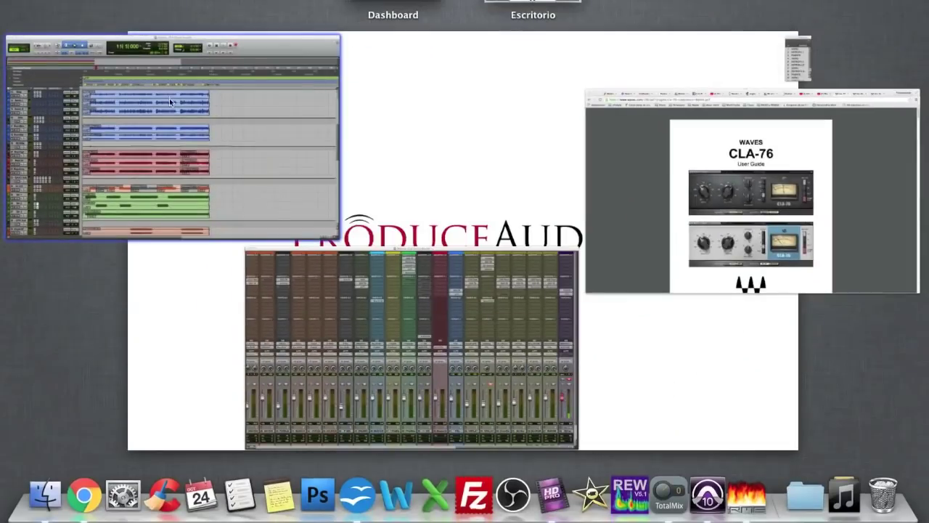
pyautogui.click(377, 299)
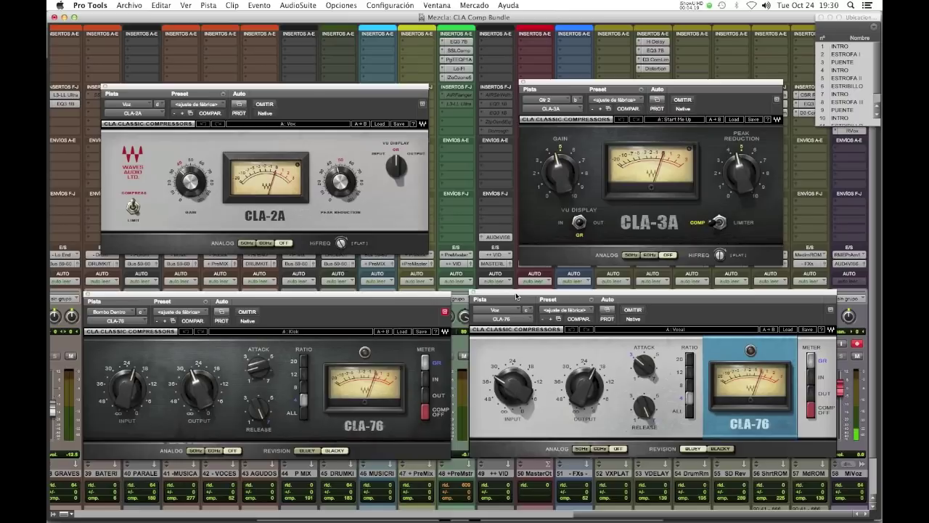
pyautogui.moveTo(524, 294); pyautogui.dragTo(523, 296)
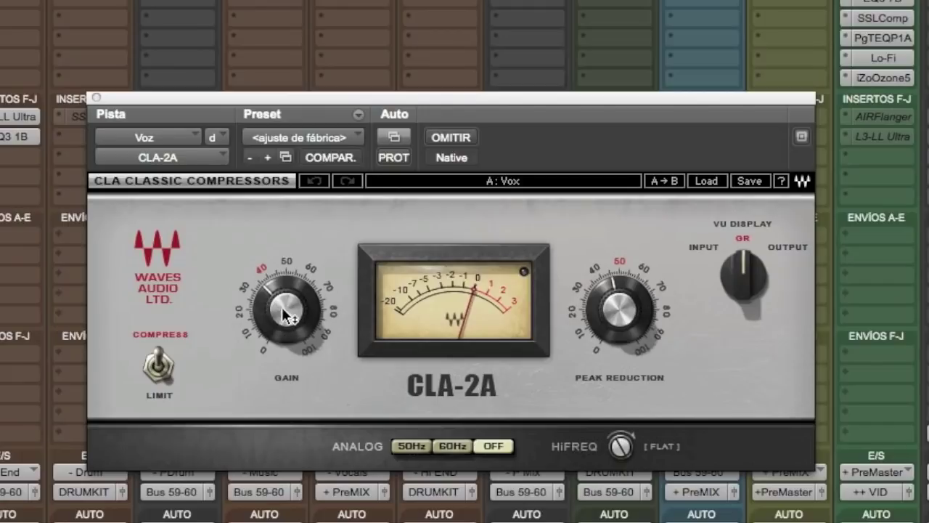
# Toggle the CLA-2A to Limit and back to Compress, and cycle its VU display through Input and Output back to GR.
pyautogui.moveTo(284, 310)
pyautogui.moveTo(622, 303)
pyautogui.click(156, 367)
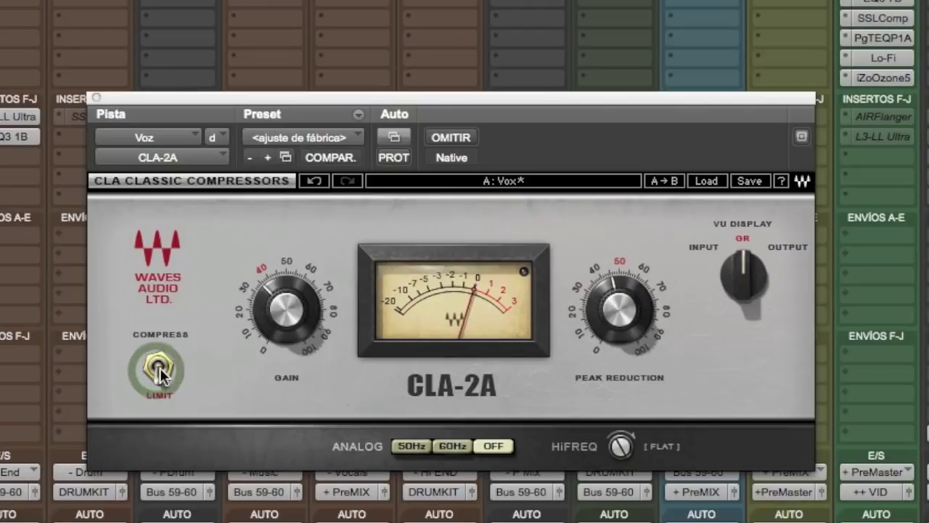
pyautogui.click(160, 367)
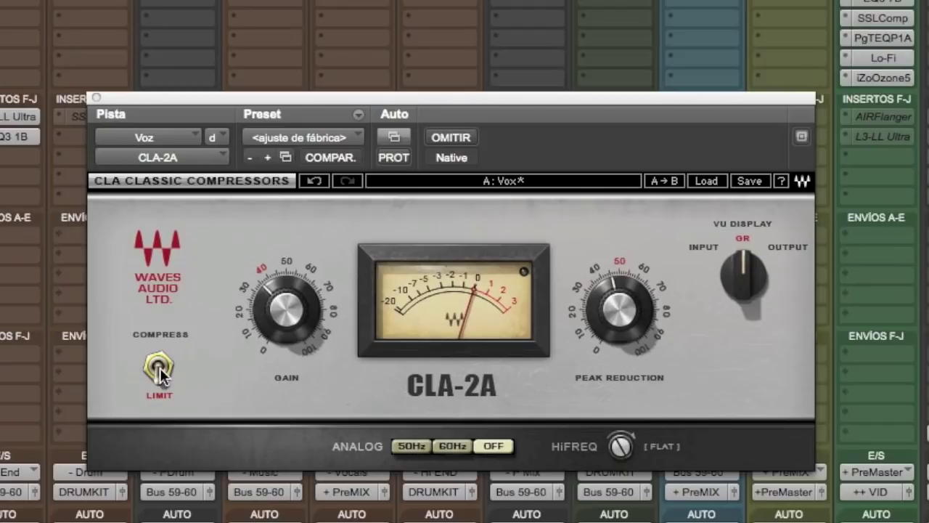
pyautogui.click(160, 367)
pyautogui.click(740, 284)
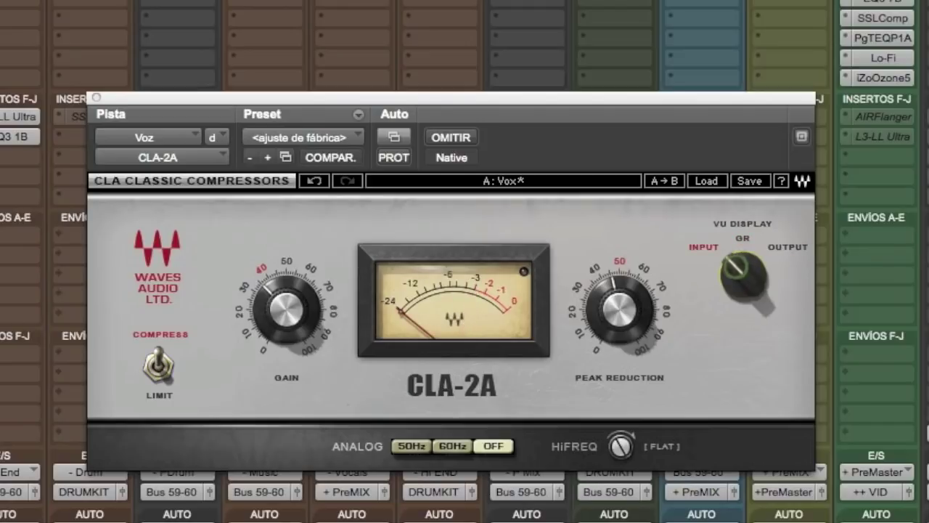
pyautogui.click(746, 291)
pyautogui.click(742, 234)
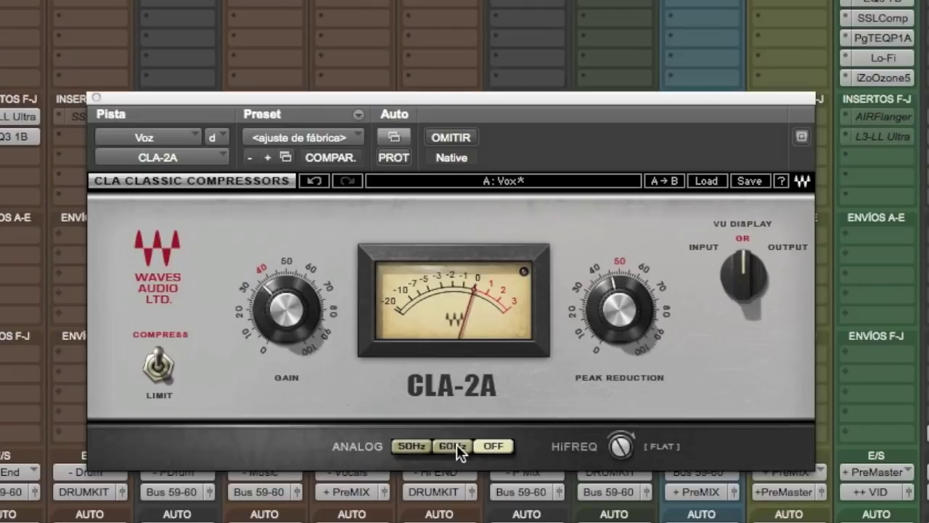
# Cycle the CLA-2A's analog setting through 50Hz and 60Hz back to Off, and try out its HiFreq knob.
pyautogui.click(411, 444)
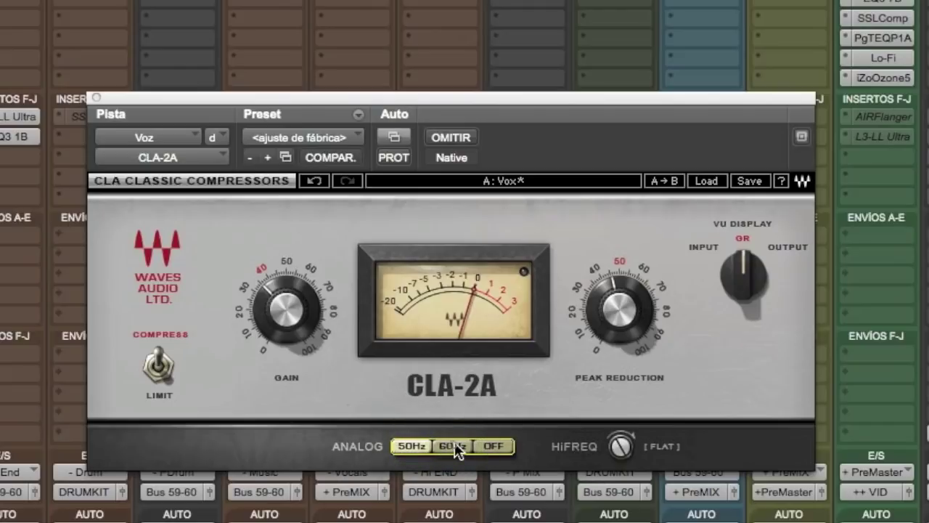
pyautogui.click(455, 444)
pyautogui.click(488, 445)
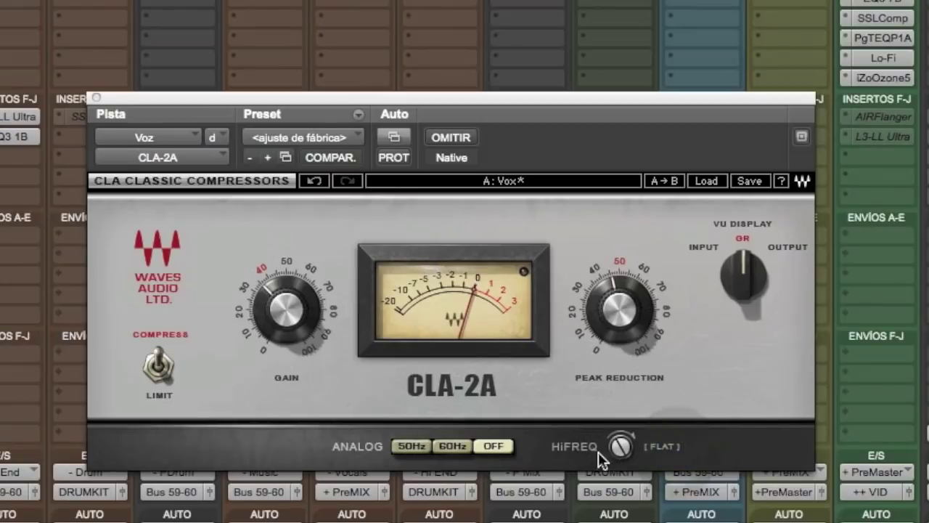
pyautogui.moveTo(622, 450)
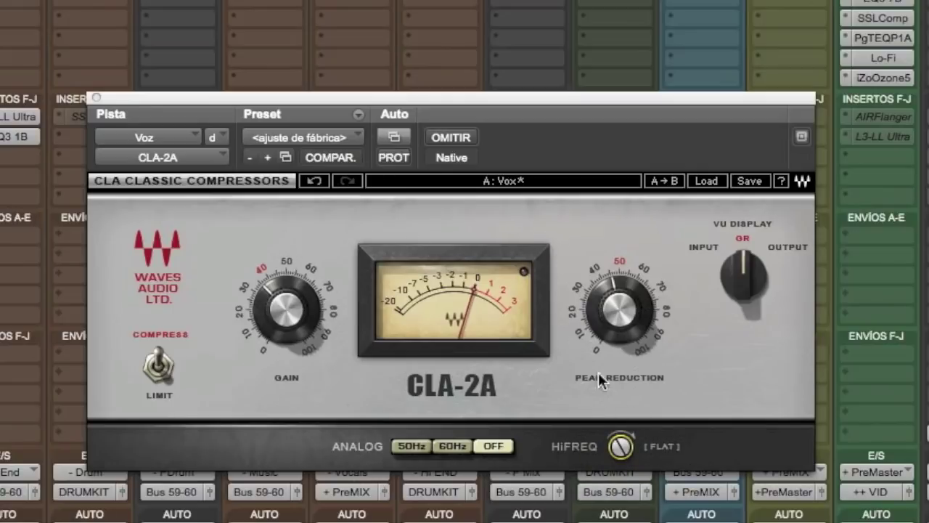
pyautogui.moveTo(621, 453); pyautogui.dragTo(614, 406)
pyautogui.moveTo(612, 462)
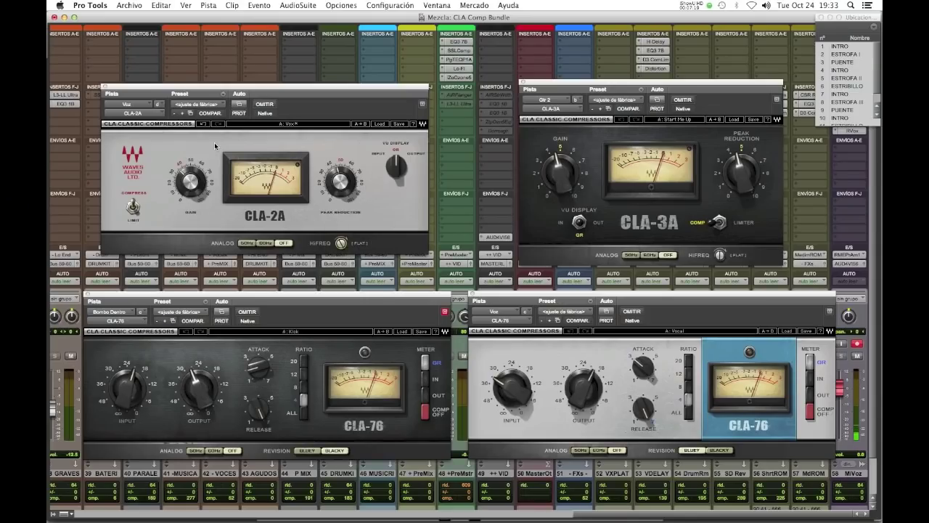
pyautogui.moveTo(202, 177)
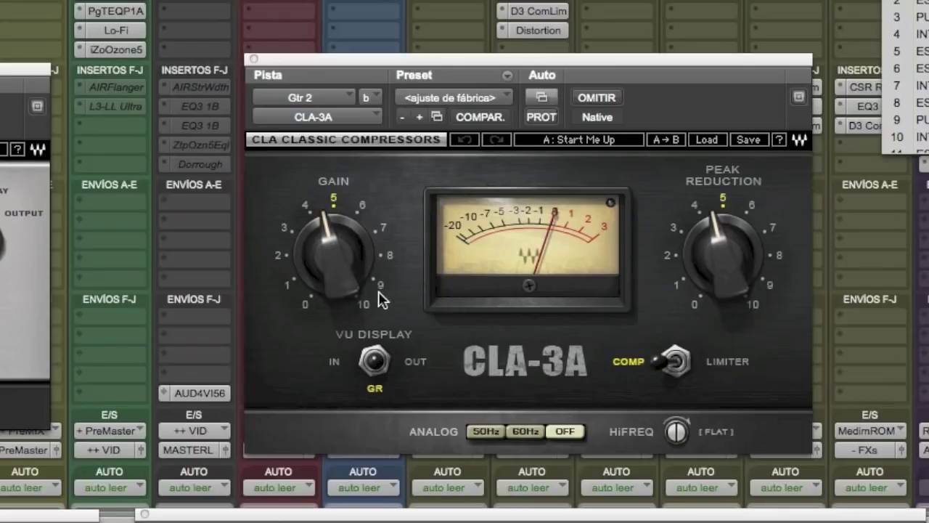
# Try out the Gain and Peak Reduction knobs of the CLA-3A on Gtr 2.
pyautogui.click(345, 267)
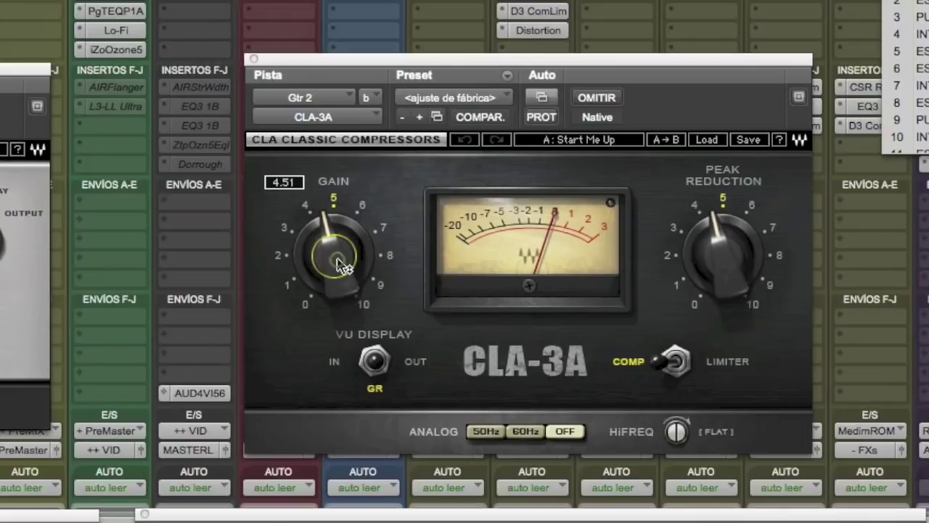
pyautogui.click(737, 271)
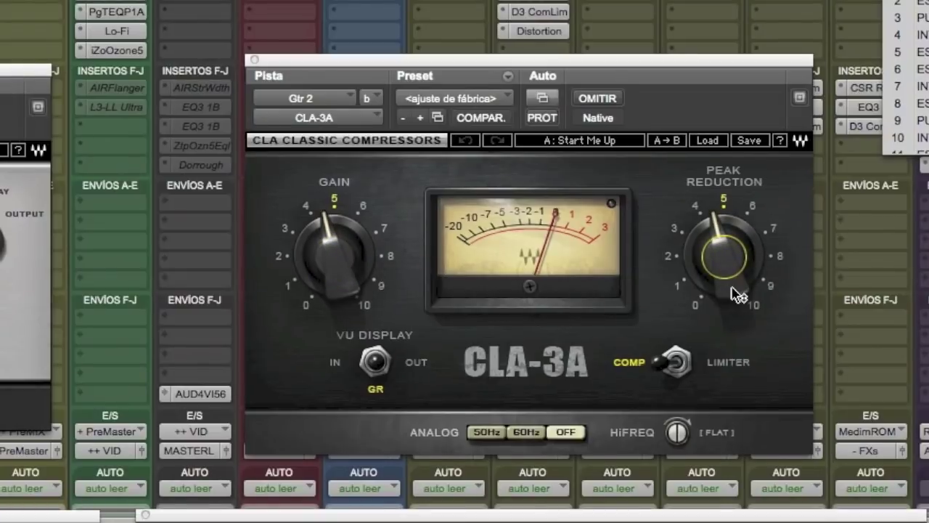
pyautogui.moveTo(730, 263); pyautogui.dragTo(730, 284)
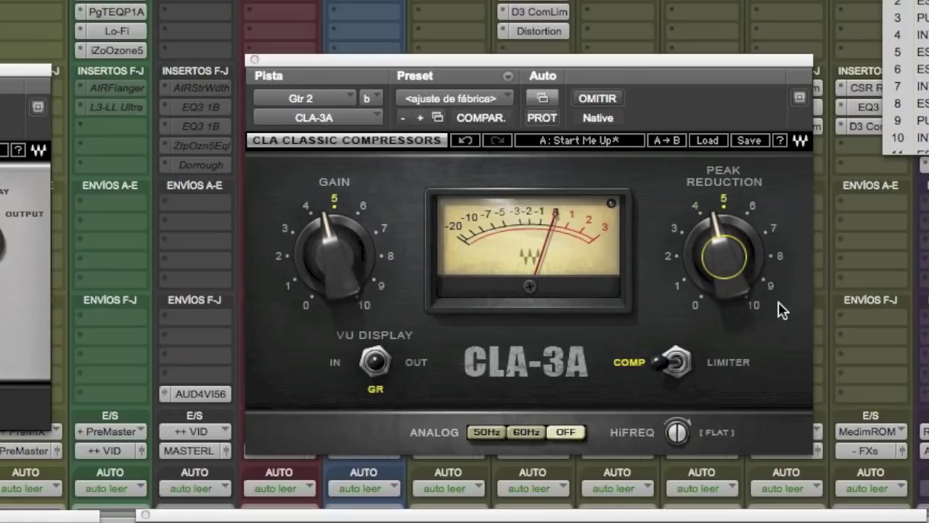
# Toggle the CLA-3A between Limiter and Comp, ending on Comp, and cycle its VU display through the In, Out and GR modes.
pyautogui.click(677, 365)
pyautogui.click(679, 367)
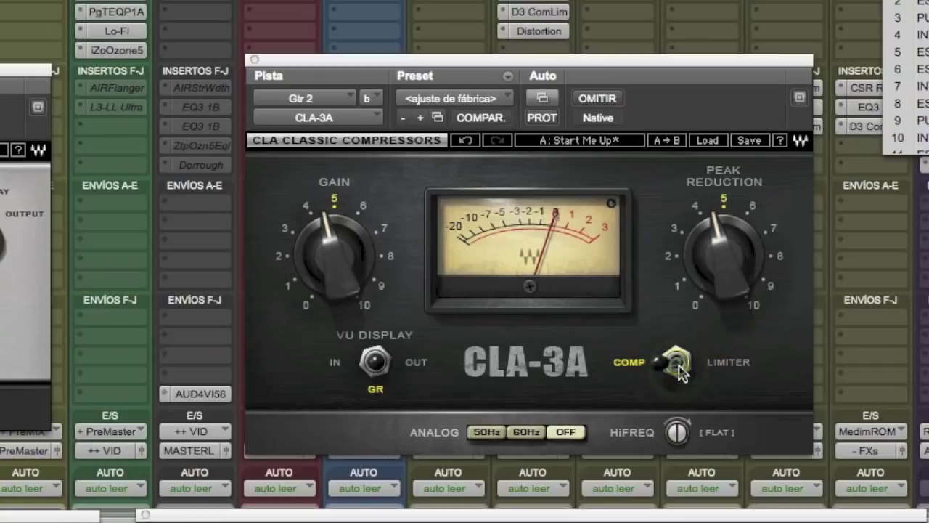
pyautogui.click(681, 369)
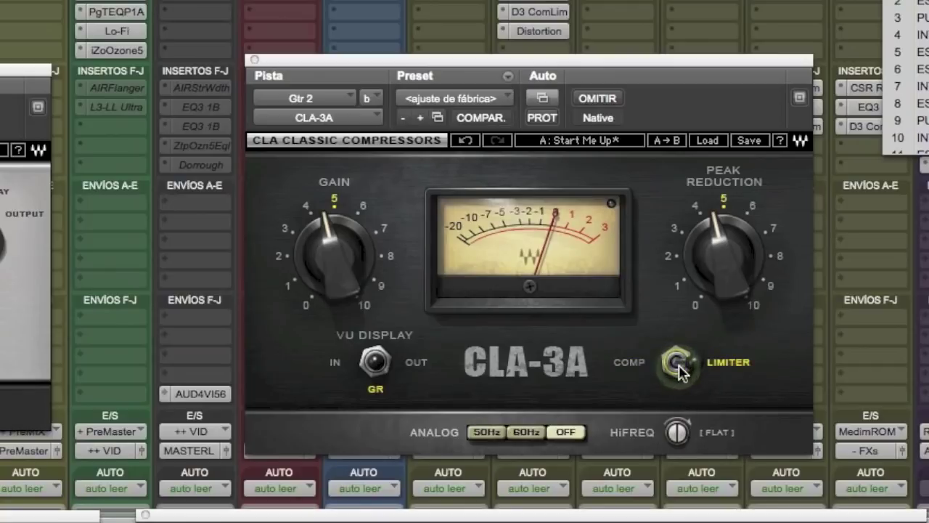
pyautogui.click(679, 366)
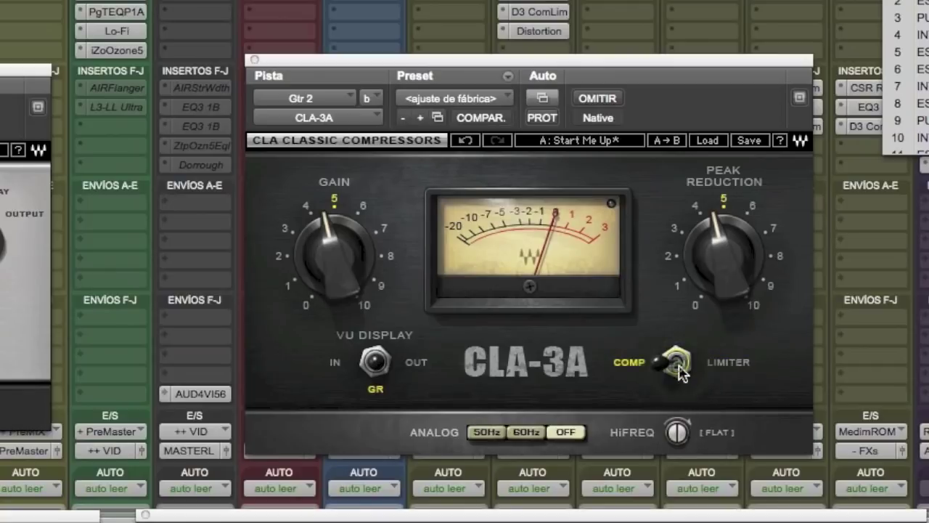
pyautogui.click(376, 370)
pyautogui.click(380, 373)
pyautogui.click(377, 371)
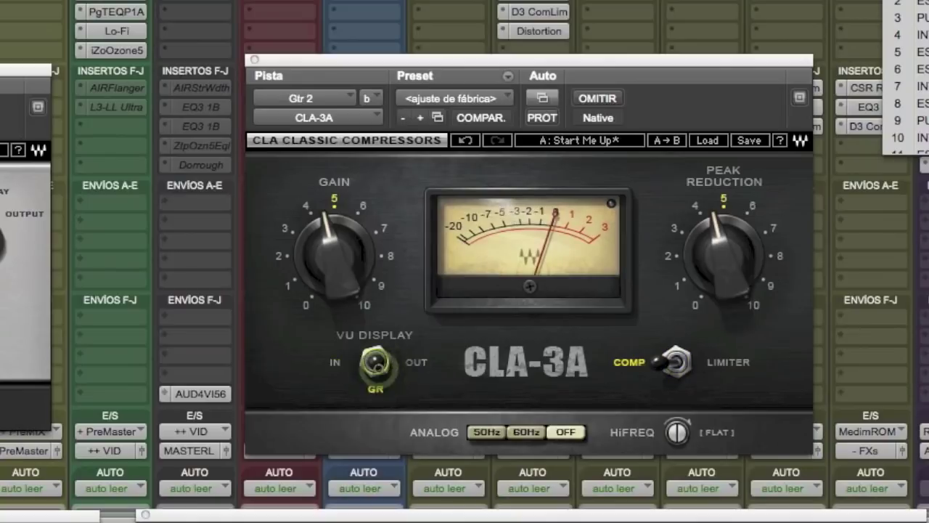
pyautogui.click(377, 372)
pyautogui.click(377, 372)
# Cycle the CLA-3A's analog setting through 50Hz and 60Hz back to Off, and turn its HiFreq knob slightly.
pyautogui.click(486, 432)
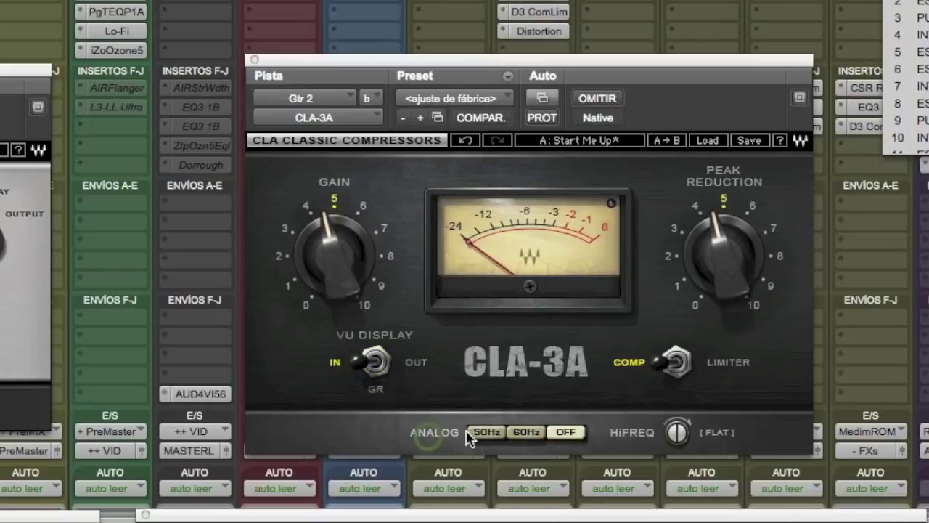
pyautogui.click(515, 432)
pyautogui.click(566, 432)
pyautogui.moveTo(678, 433)
pyautogui.moveTo(678, 432)
pyautogui.mouseDown()
pyautogui.moveTo(678, 423)
pyautogui.moveTo(678, 456)
pyautogui.moveTo(678, 428)
pyautogui.moveTo(678, 439)
pyautogui.mouseUp()
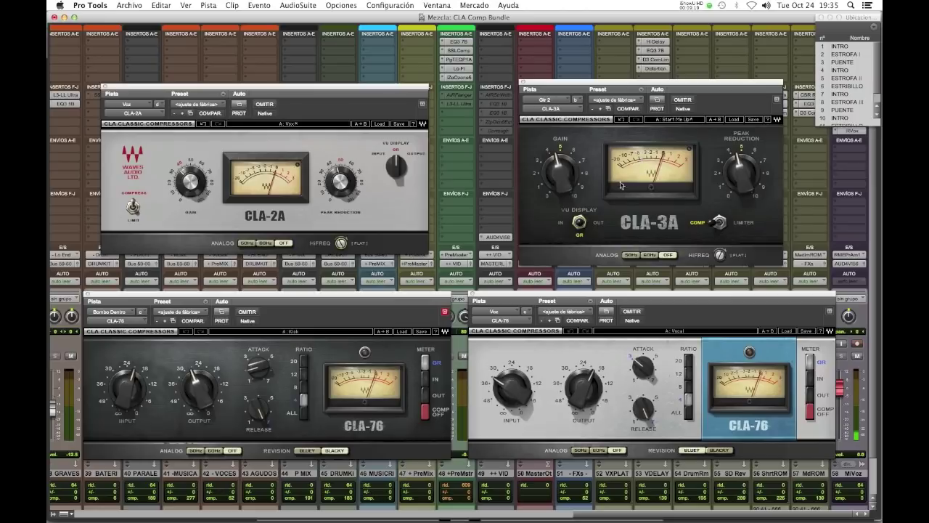
# Clear the vocal CLA-76 window off the mixer and solo the Gtr 2 track.
pyautogui.moveTo(610, 296); pyautogui.dragTo(755, 520)
pyautogui.hscroll(-2, 566, 372)
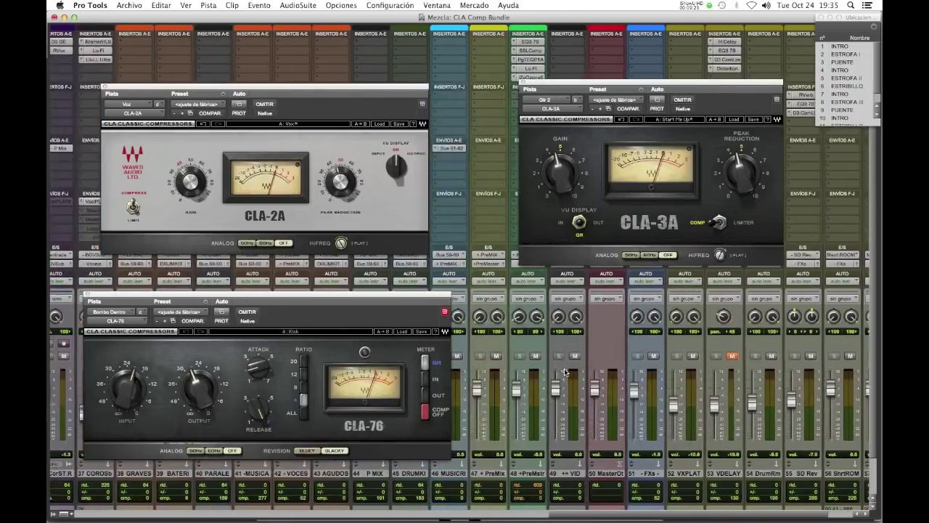
pyautogui.hscroll(-10, 566, 372)
pyautogui.hscroll(-4, 564, 371)
pyautogui.hscroll(1, 566, 361)
pyautogui.click(531, 356)
# Compare Gtr 2 with the CLA-3A bypassed and active, leaving the compressor active.
pyautogui.click(683, 99)
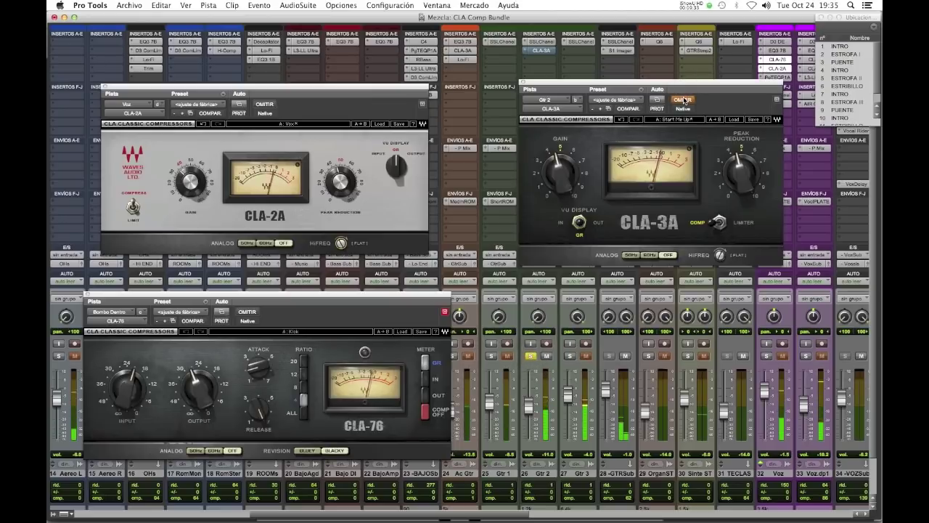
pyautogui.click(683, 99)
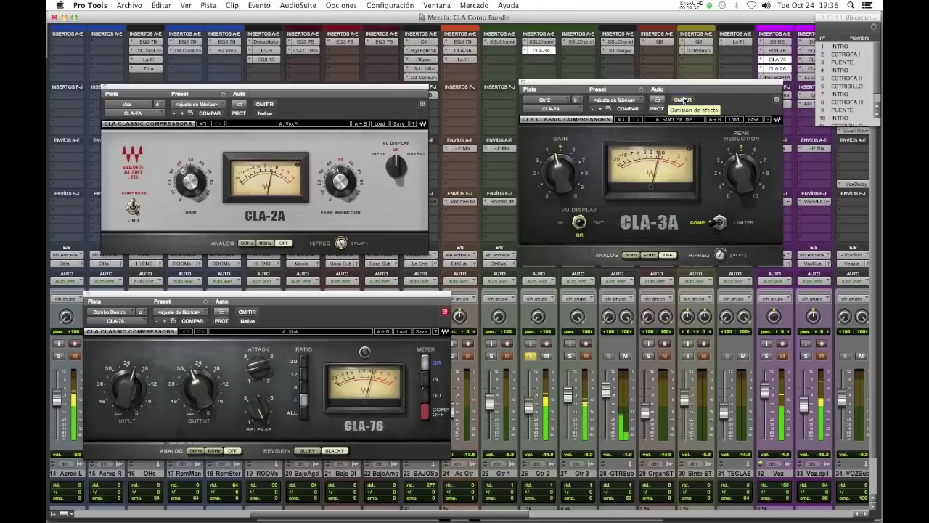
pyautogui.click(683, 100)
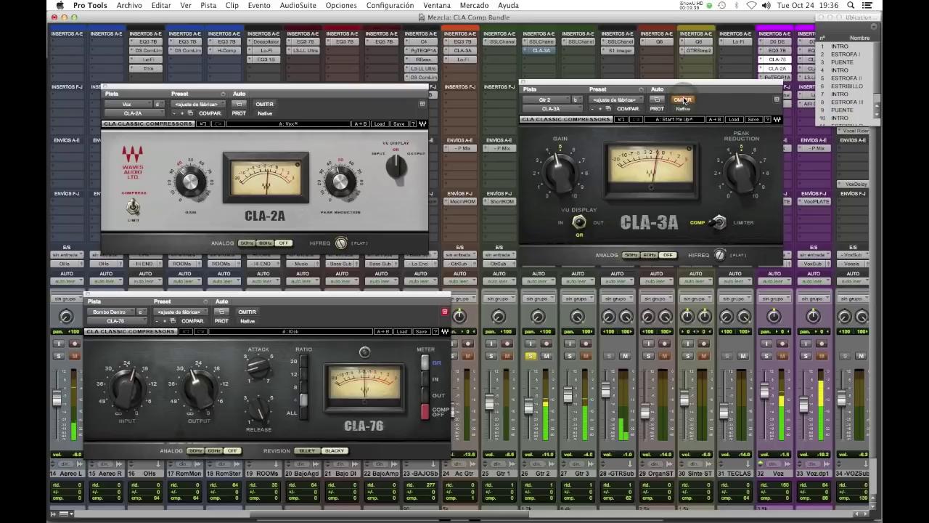
pyautogui.click(683, 100)
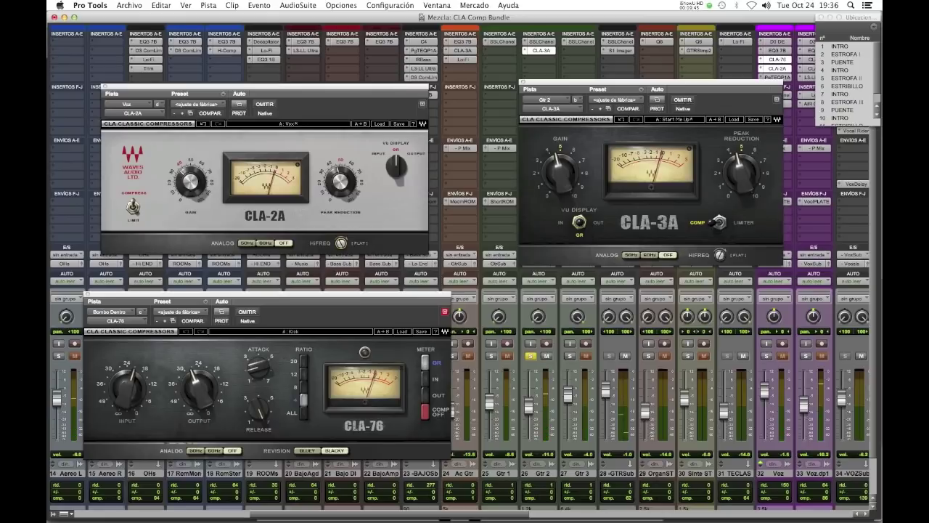
# Reopen the CLA-76 on the Voz track and place its window beside the kick CLA-76.
pyautogui.click(777, 60)
pyautogui.moveTo(588, 298); pyautogui.dragTo(503, 297)
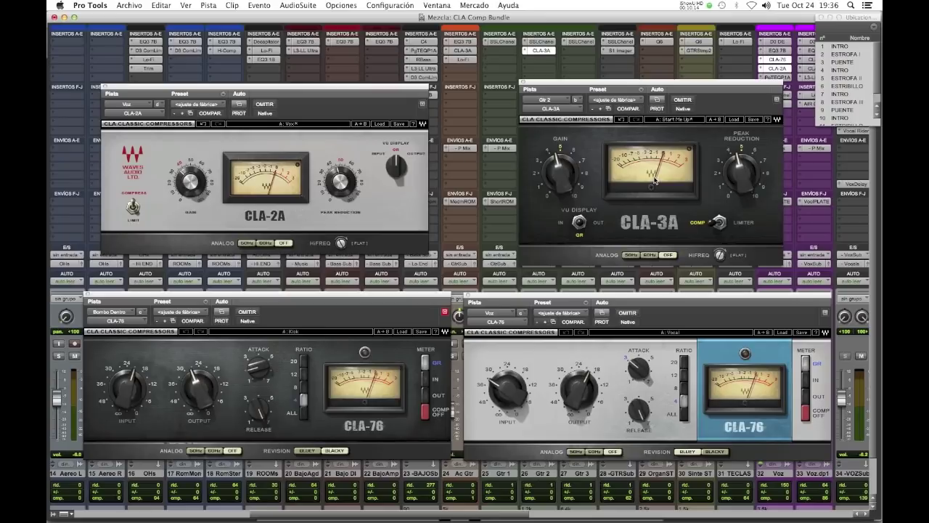
# Bring the kick tracks into view beside the Bombo Dentro CLA-76 window and solo the BombDntr track.
pyautogui.click(363, 317)
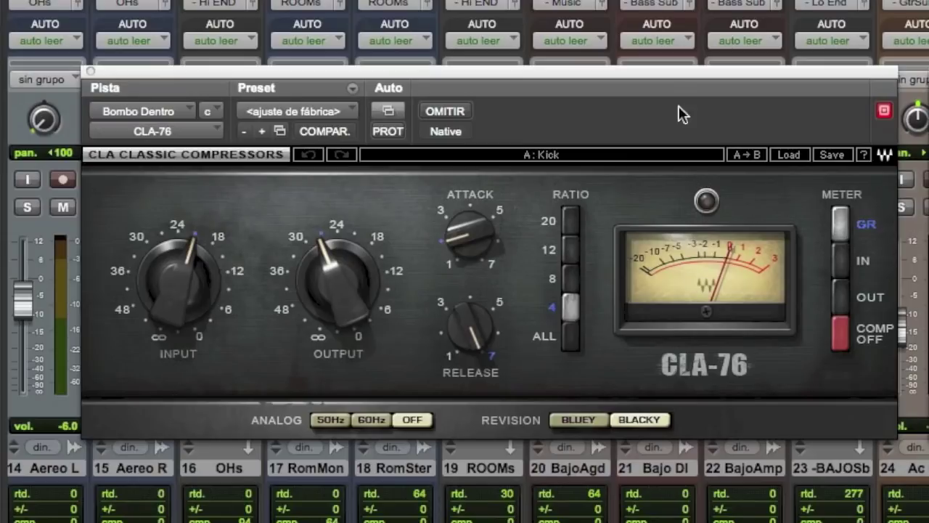
pyautogui.moveTo(652, 65); pyautogui.dragTo(648, 68)
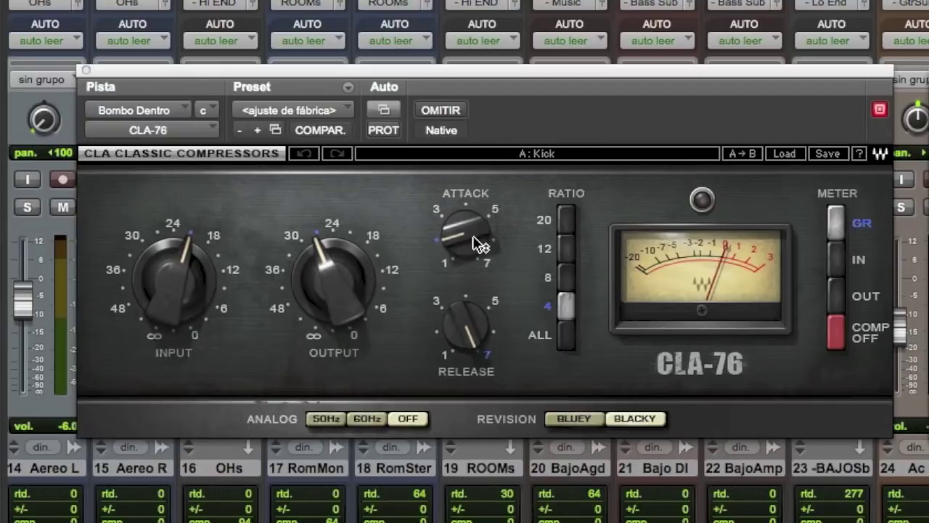
pyautogui.moveTo(480, 244)
pyautogui.hscroll(-2, 44, 240)
pyautogui.hscroll(-10, 44, 241)
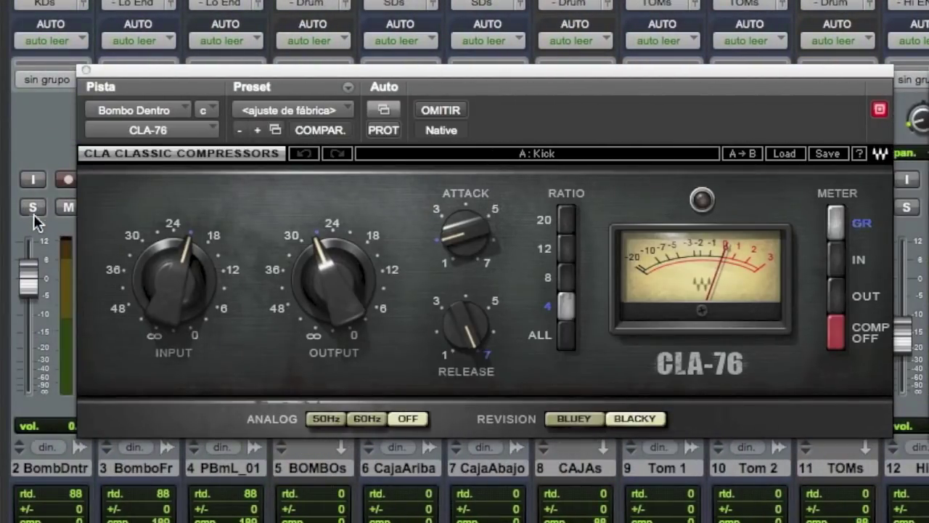
# Compare the soloed kick with its CLA-76 bypassed and active, leaving the compressor active, and unsolo the track.
pyautogui.click(440, 109)
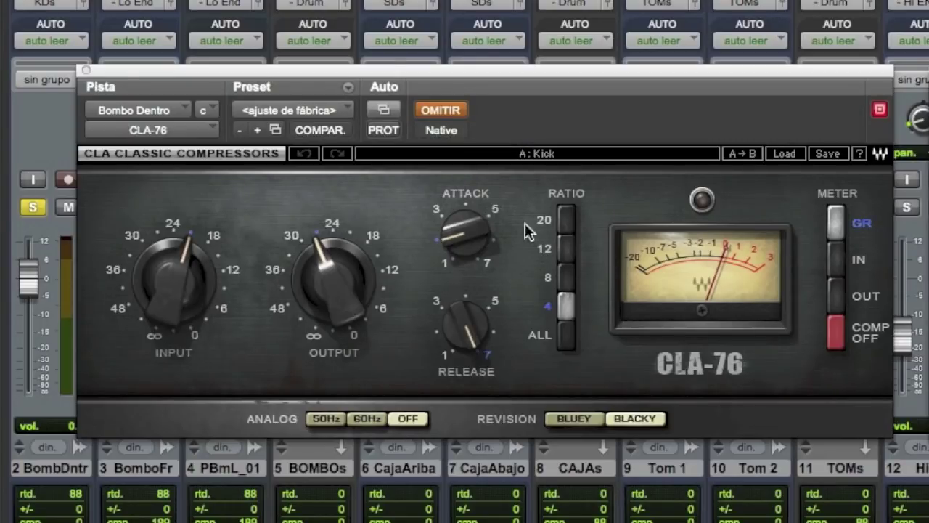
pyautogui.click(441, 110)
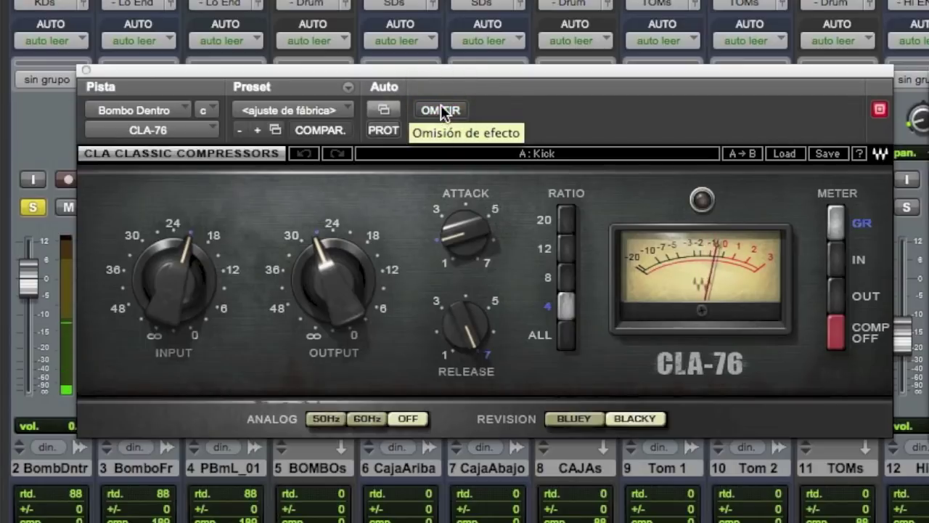
pyautogui.click(441, 110)
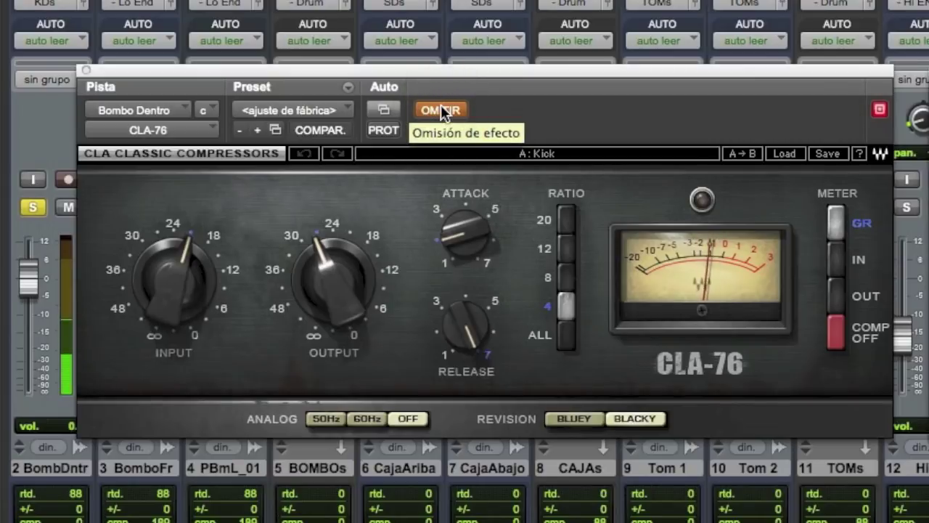
pyautogui.click(441, 109)
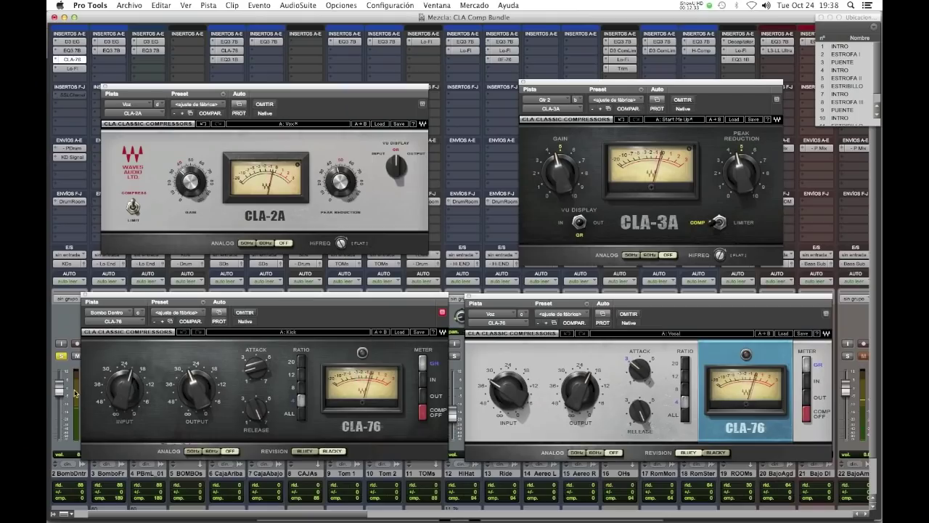
pyautogui.click(61, 356)
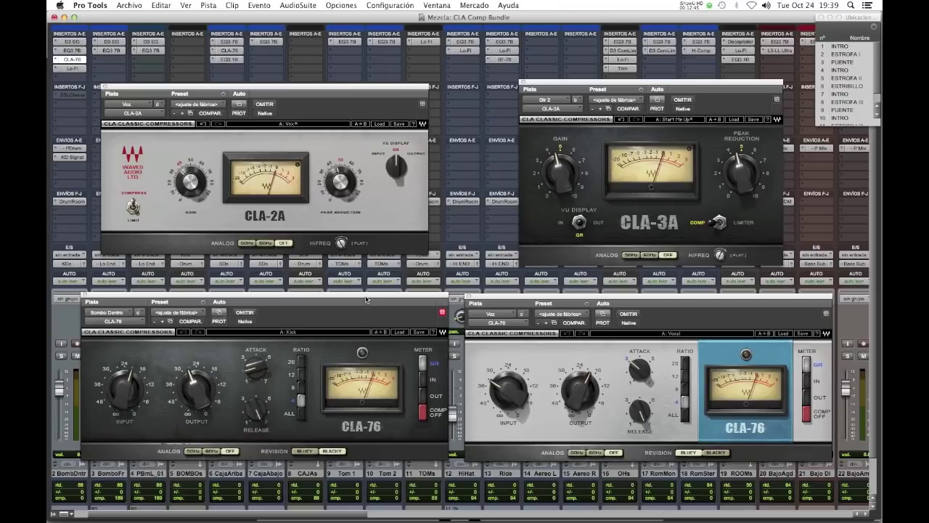
# Nudge the kick CLA-76 window slightly and examine its Input and Output knobs.
pyautogui.moveTo(366, 299); pyautogui.dragTo(363, 299)
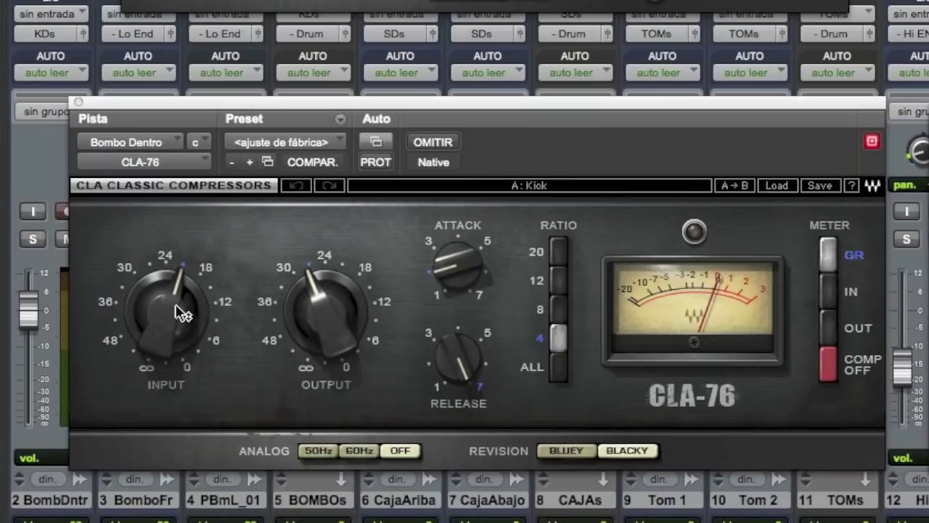
pyautogui.click(125, 389)
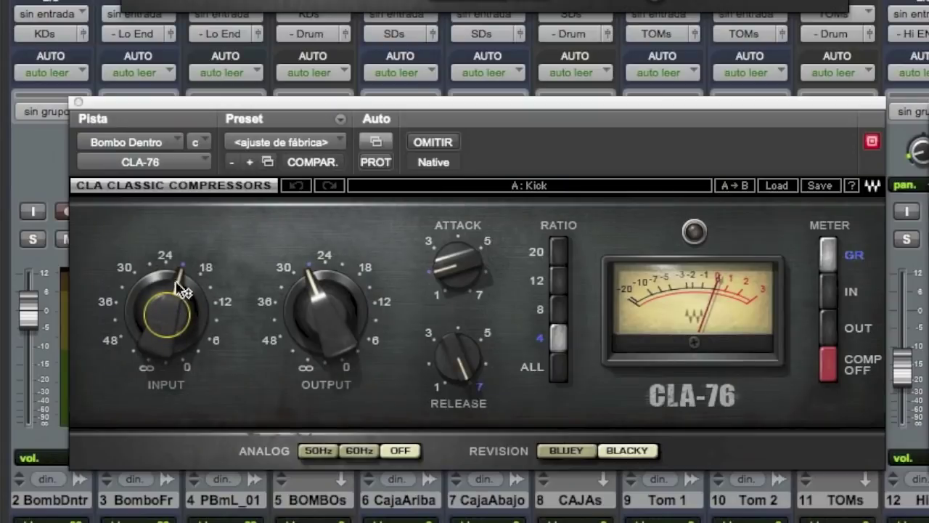
pyautogui.moveTo(170, 317)
pyautogui.moveTo(328, 318)
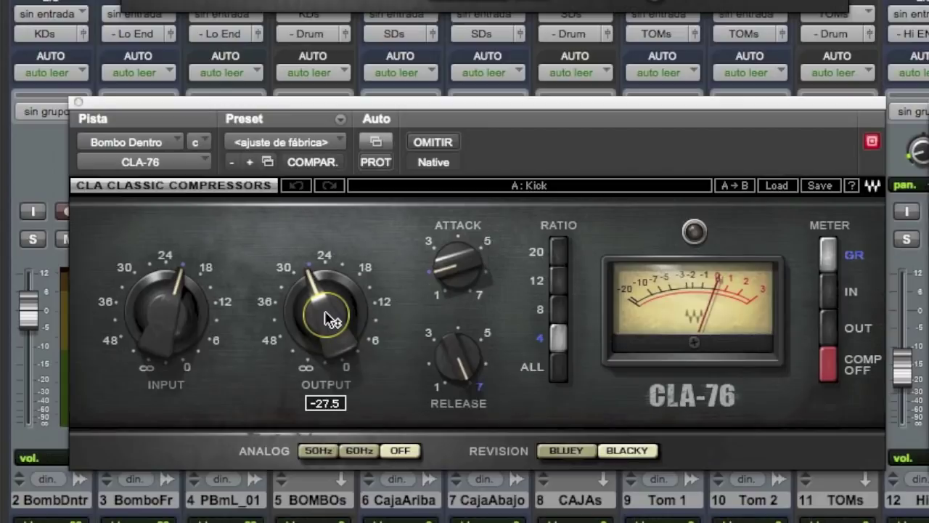
pyautogui.moveTo(444, 272)
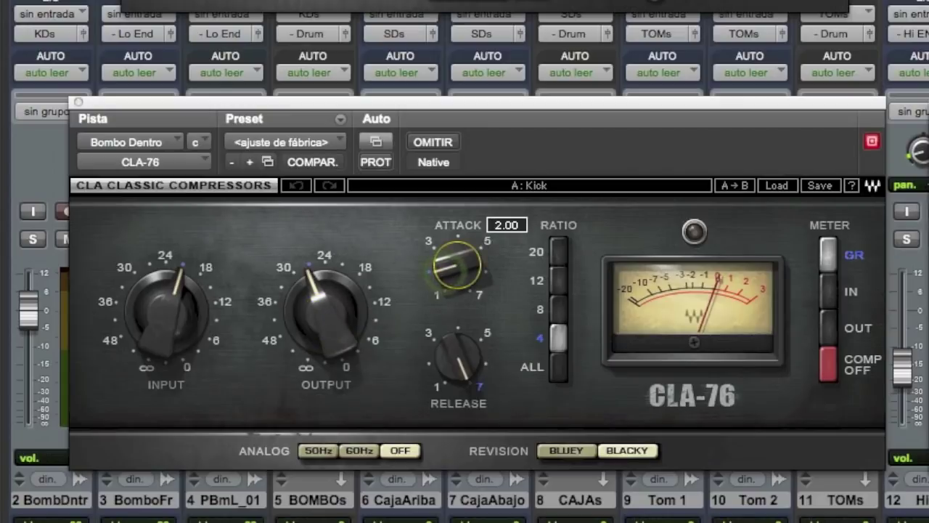
# Turn the kick CLA-76's Attack knob to 1 and back to 2, leaving Release at 7.
pyautogui.moveTo(445, 273); pyautogui.dragTo(464, 415)
pyautogui.scroll(10, 458, 287)
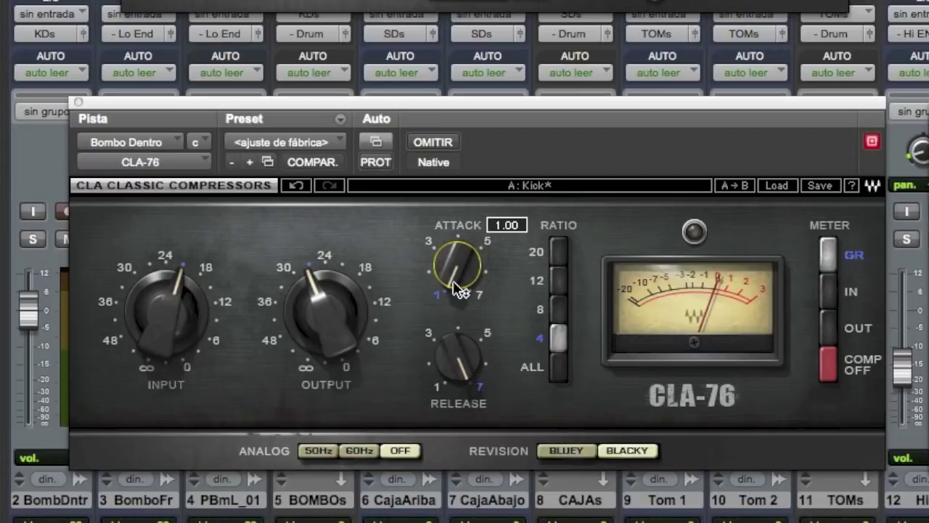
pyautogui.moveTo(465, 287); pyautogui.dragTo(464, 328)
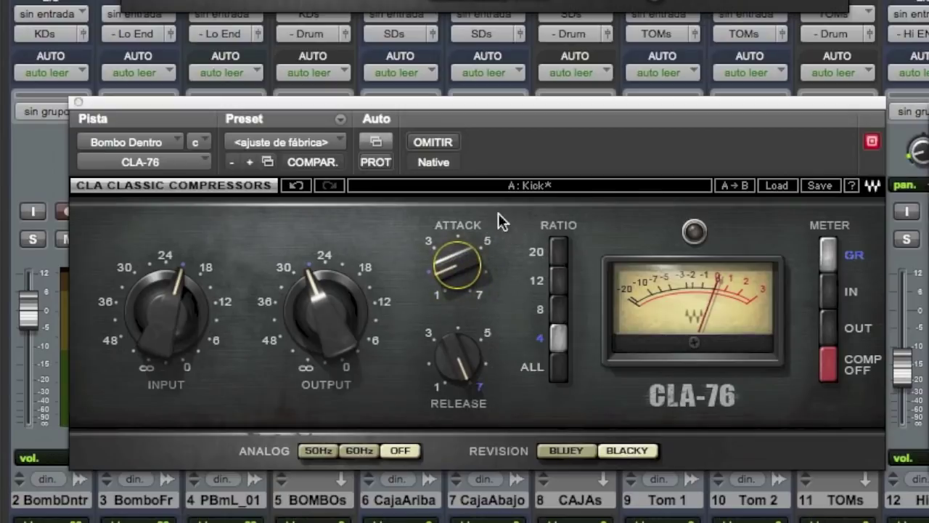
pyautogui.click(459, 248)
pyautogui.moveTo(463, 361)
pyautogui.mouseDown()
pyautogui.moveTo(463, 407)
pyautogui.moveTo(463, 361)
pyautogui.mouseUp()
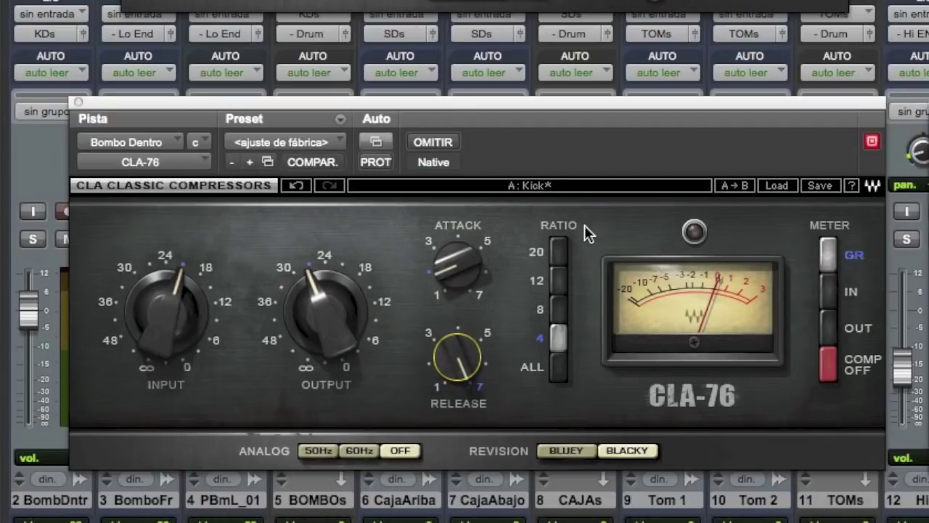
# Switch the kick CLA-76's Ratio to ALL and back to 4, and cycle its Meter through IN, OUT and COMP OFF back to GR.
pyautogui.moveTo(557, 335); pyautogui.dragTo(561, 368)
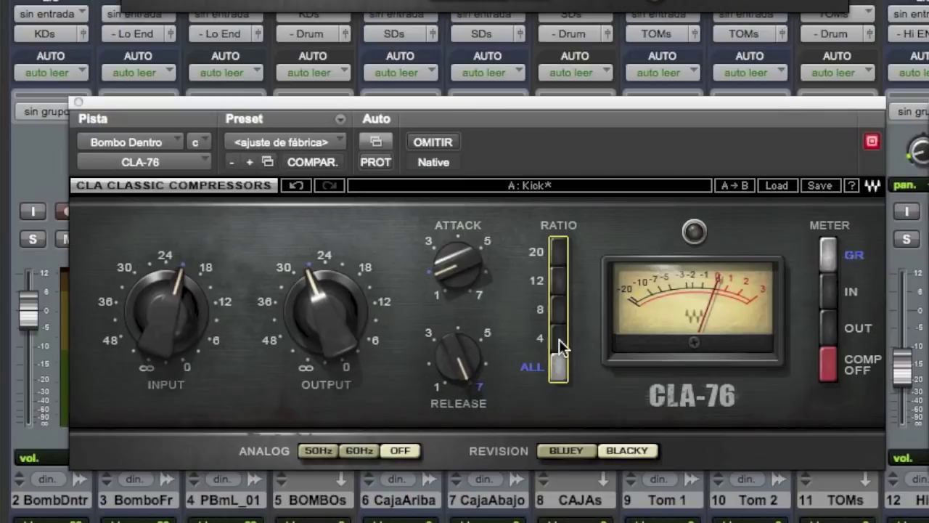
pyautogui.click(558, 339)
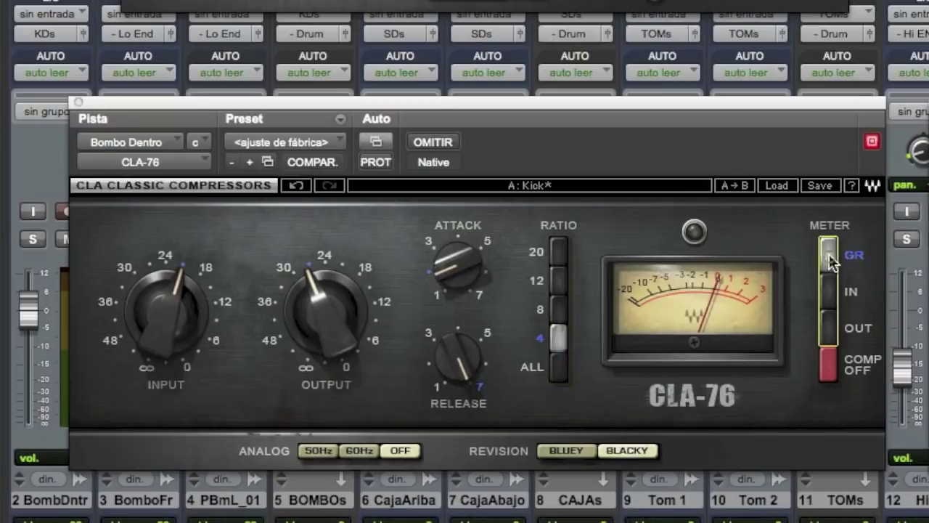
pyautogui.click(828, 292)
pyautogui.click(828, 327)
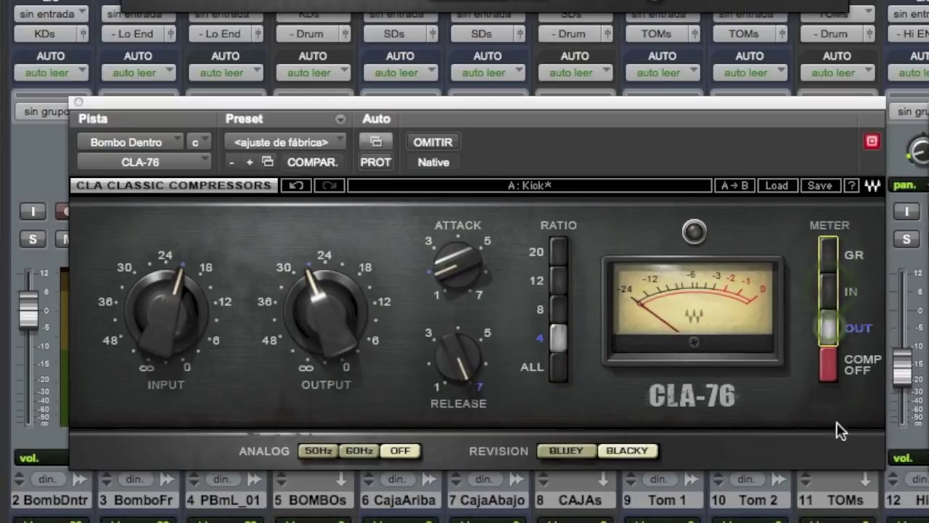
pyautogui.click(827, 373)
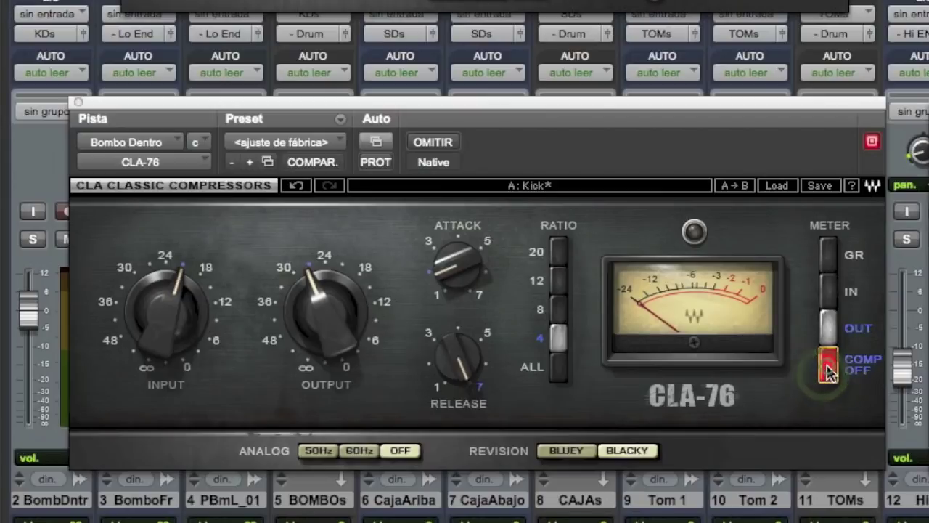
pyautogui.click(832, 263)
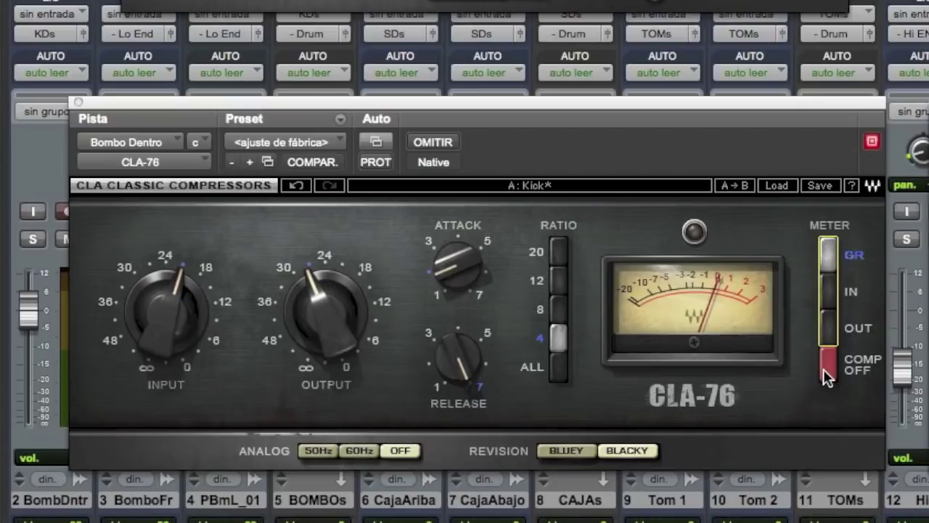
# Alternate the kick CLA-76's Analog setting between 50Hz and 60Hz and return it to Off.
pyautogui.click(322, 445)
pyautogui.click(357, 450)
pyautogui.click(309, 450)
pyautogui.click(360, 450)
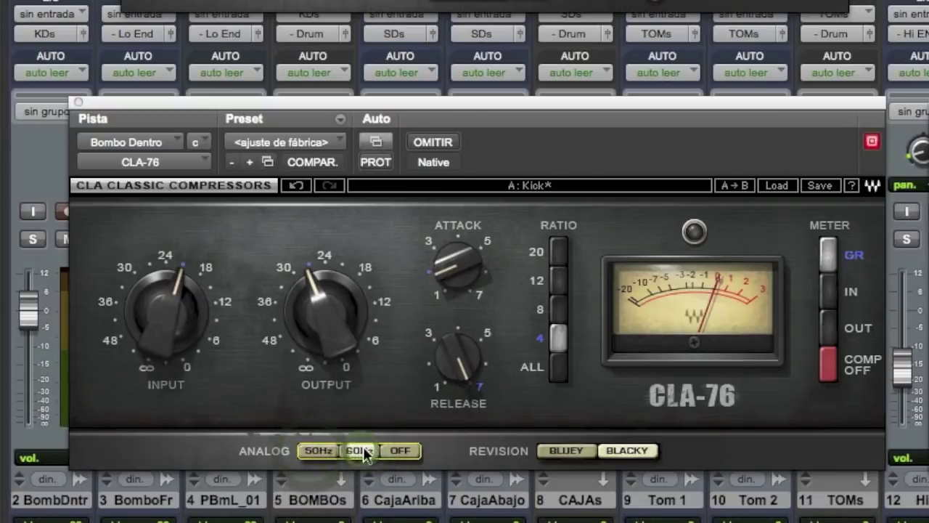
pyautogui.click(401, 451)
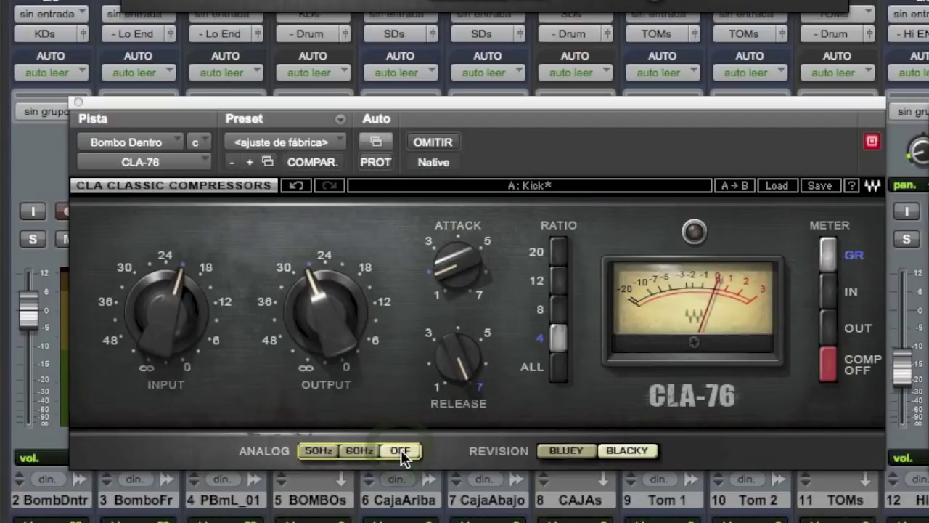
# Toggle the kick CLA-76's Revision between Bluey and Blacky, ending on Blacky.
pyautogui.moveTo(317, 304)
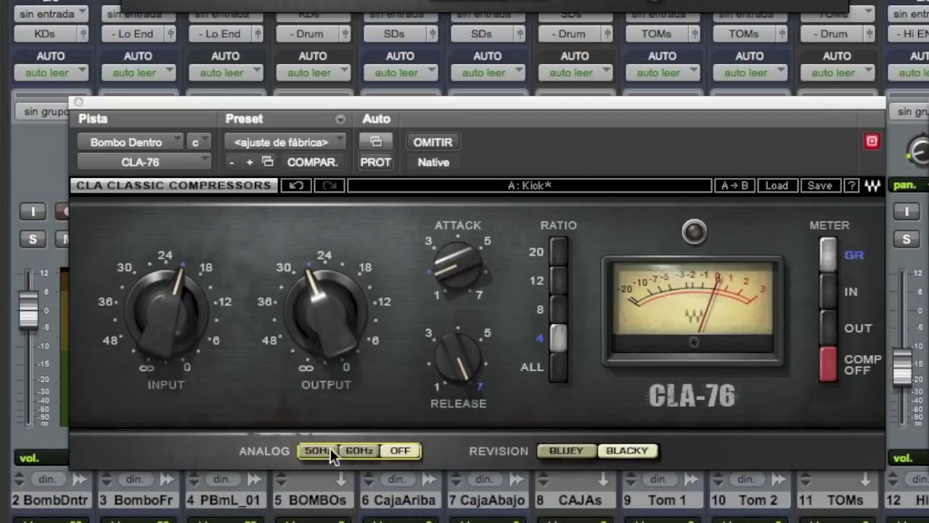
pyautogui.click(570, 452)
pyautogui.click(622, 451)
pyautogui.click(570, 452)
pyautogui.click(625, 451)
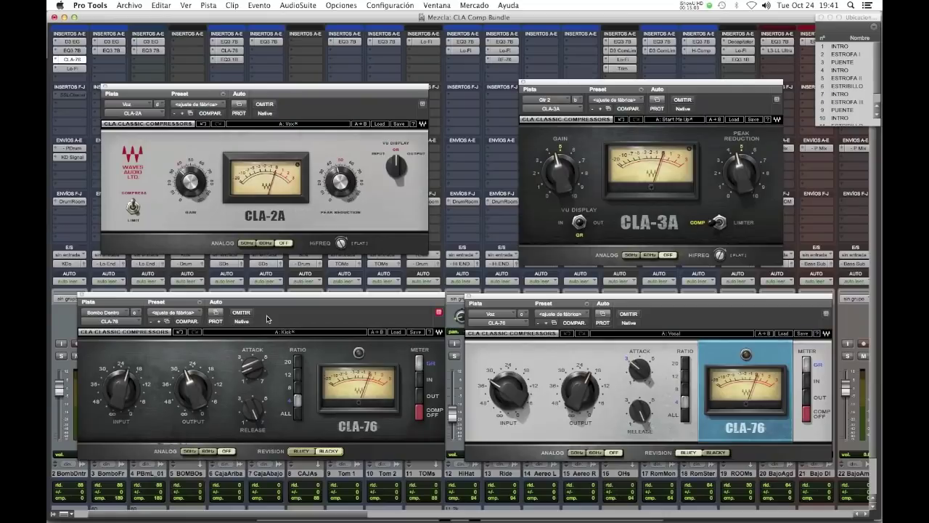
# Reposition the kick and vocal CLA-76 windows side by side and solo the BombDntr track.
pyautogui.moveTo(257, 297); pyautogui.dragTo(265, 298)
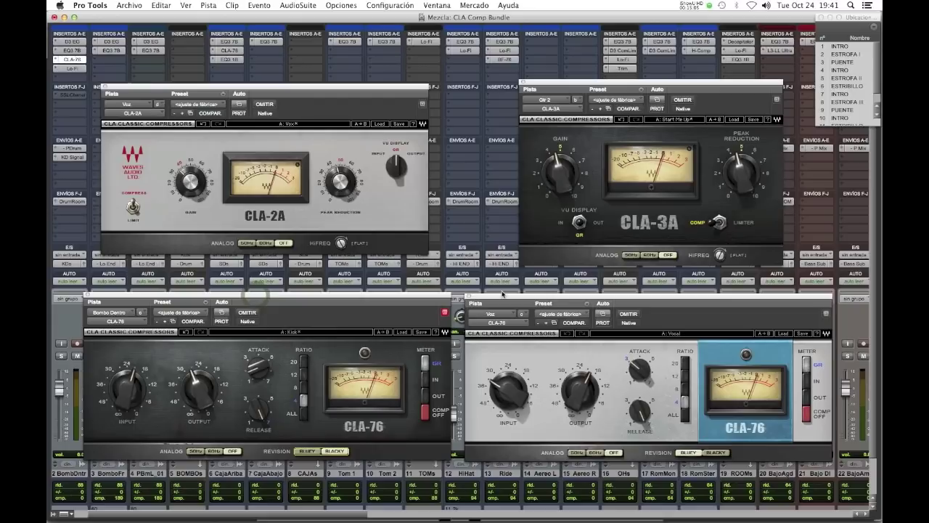
pyautogui.moveTo(502, 293); pyautogui.dragTo(496, 295)
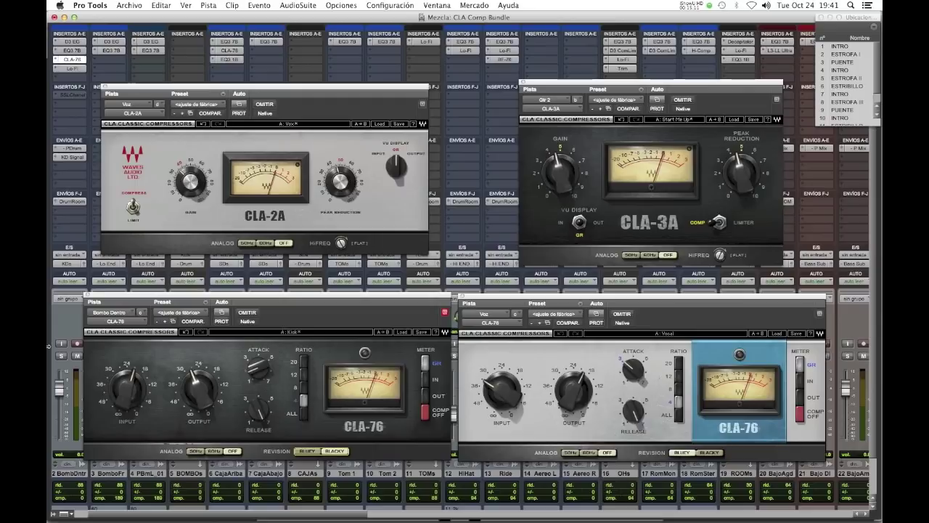
pyautogui.click(60, 357)
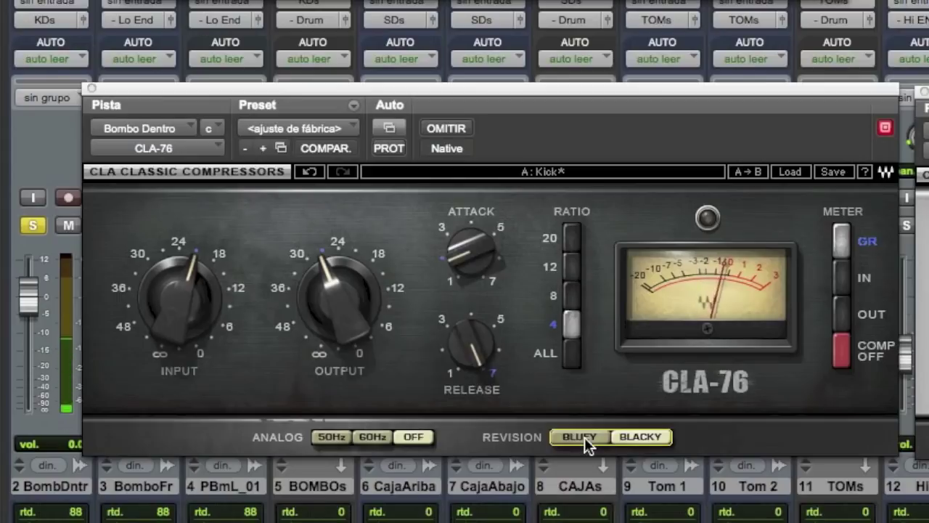
# Compare the Bluey and Blacky revisions on the soloed kick's CLA-76 several times, finish on Blacky and unsolo the track.
pyautogui.click(584, 437)
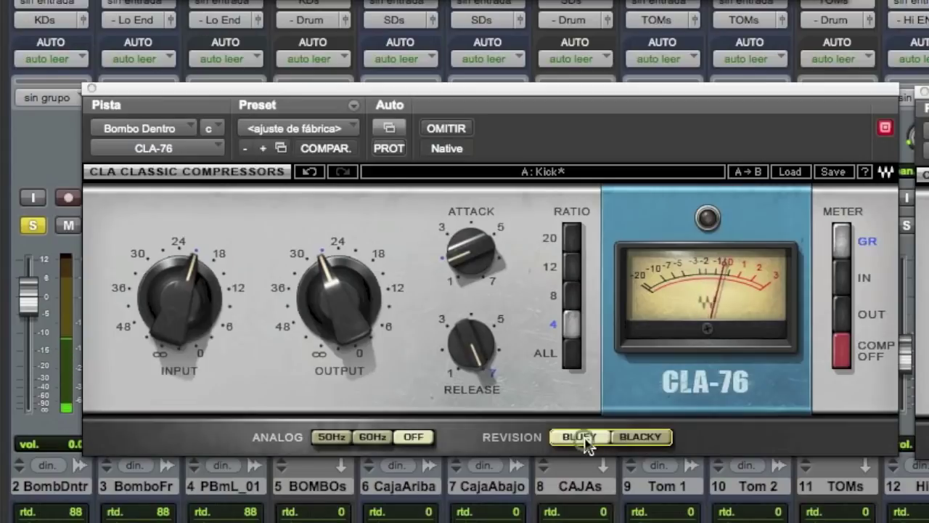
pyautogui.click(638, 437)
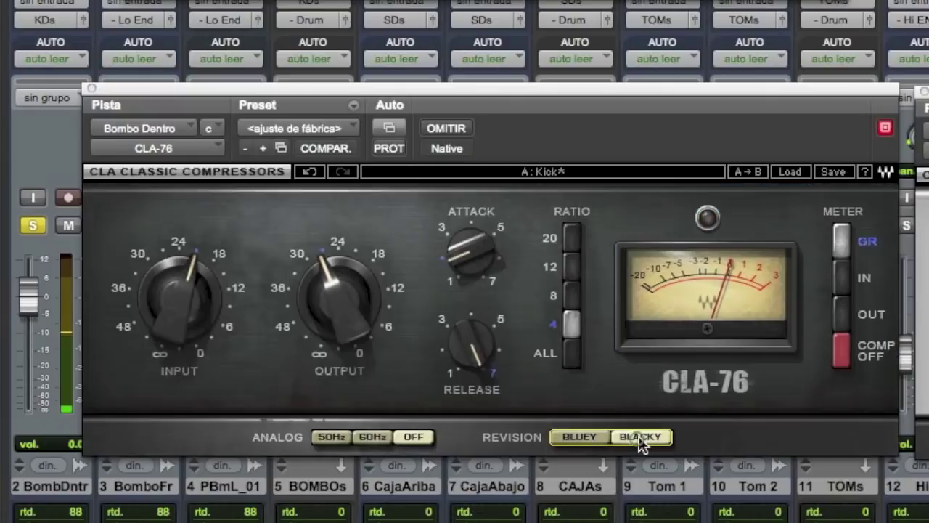
pyautogui.click(581, 435)
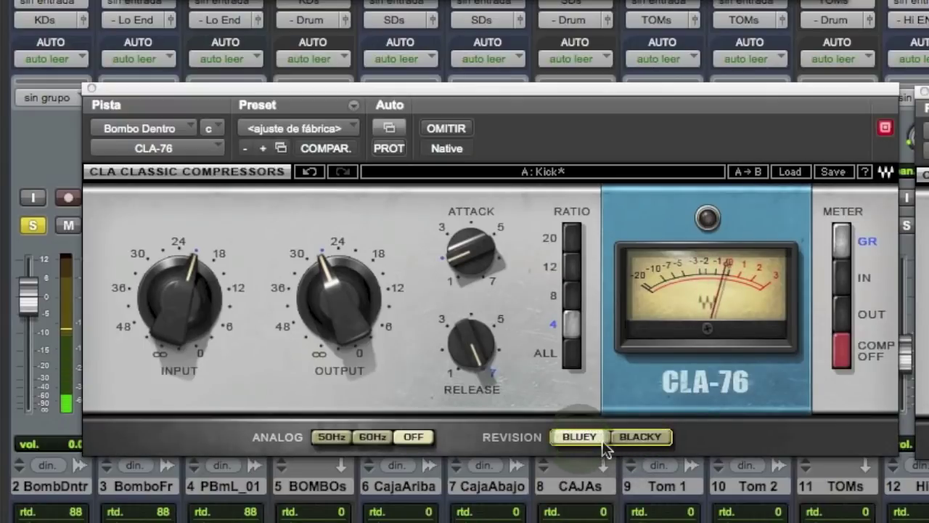
pyautogui.click(626, 436)
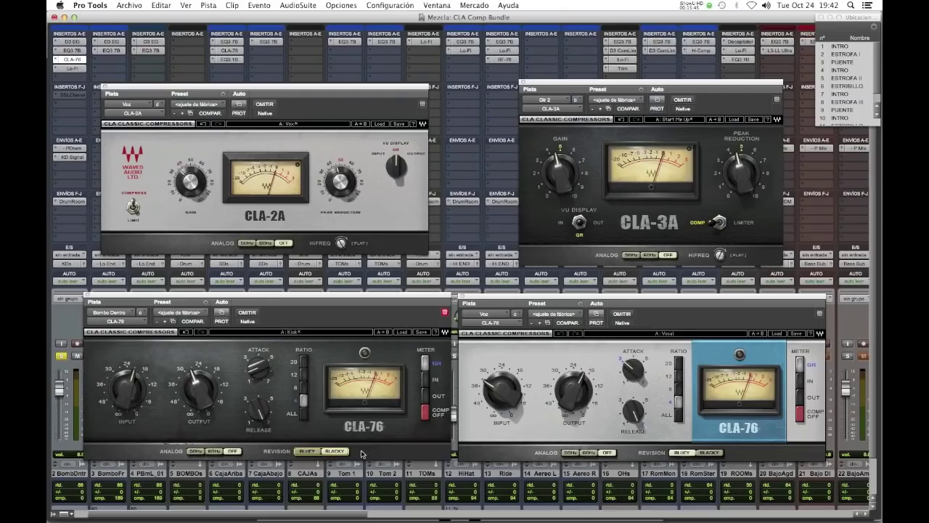
pyautogui.click(307, 451)
pyautogui.click(335, 451)
pyautogui.click(306, 453)
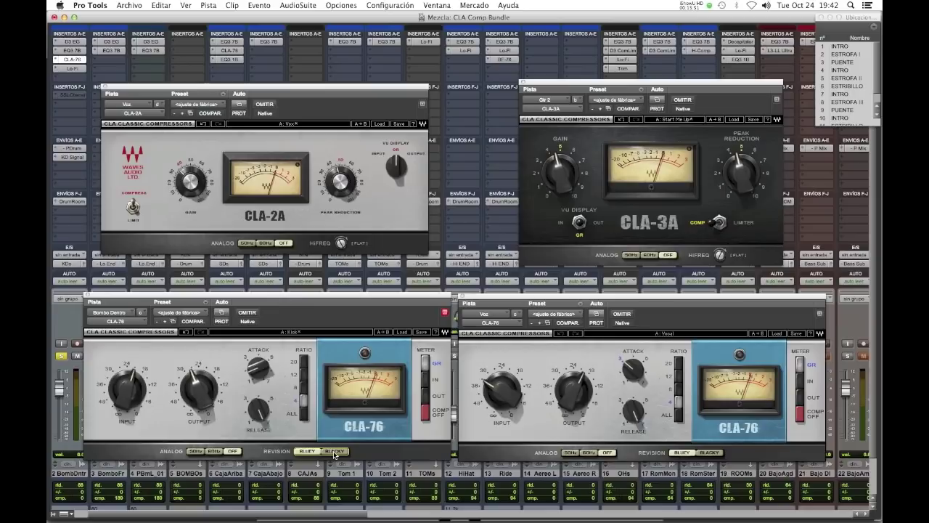
pyautogui.click(335, 451)
pyautogui.click(60, 355)
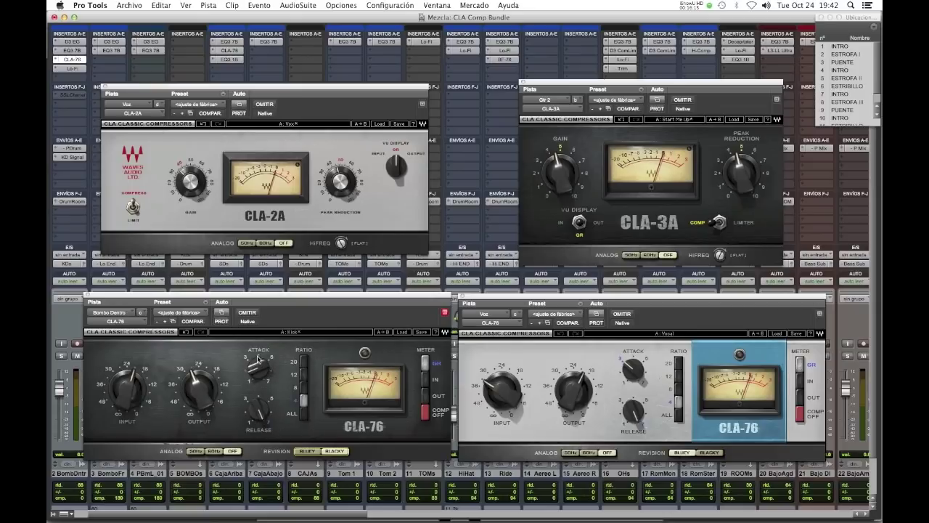
pyautogui.moveTo(209, 395)
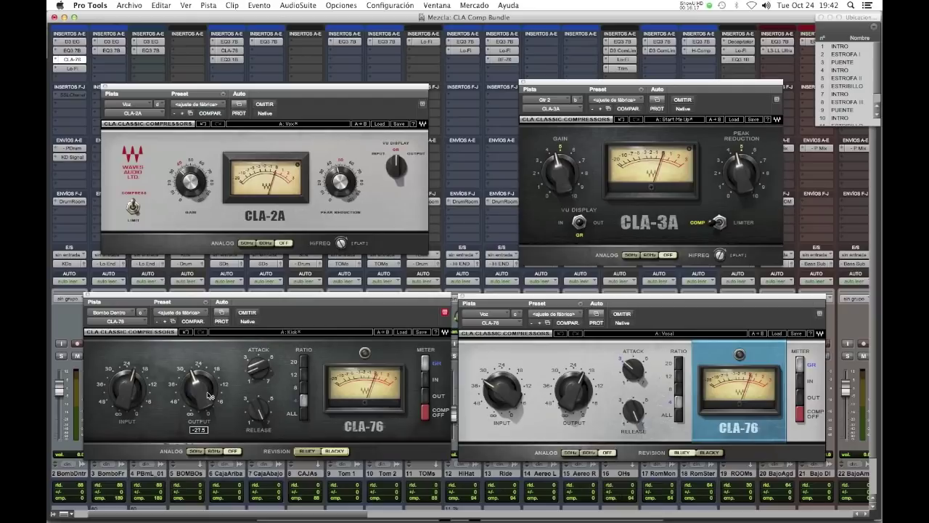